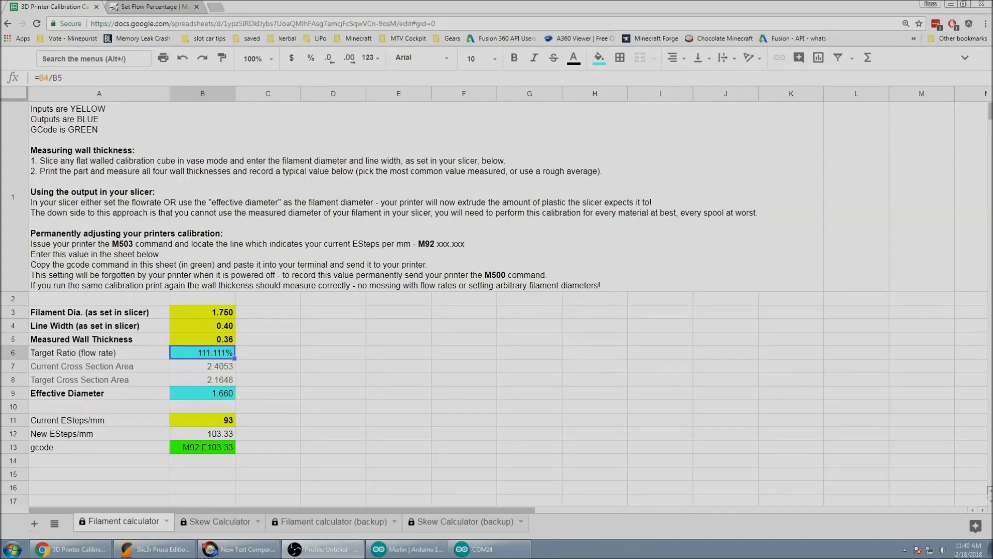
Review the sheet inputs: 1.750 filament diameter, 0.40 line width and 0.36 measured wall thickness
drag(233, 312, 230, 344)
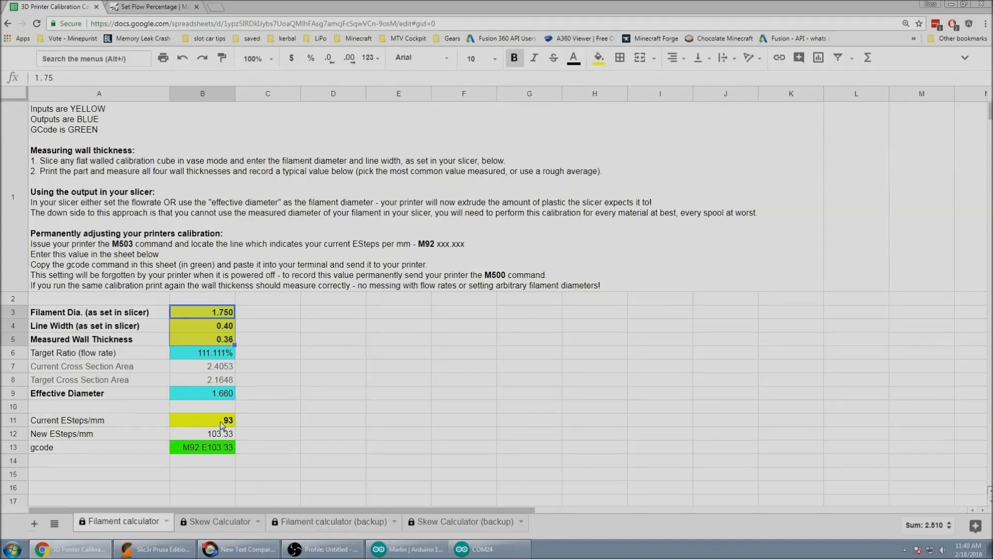
click(260, 329)
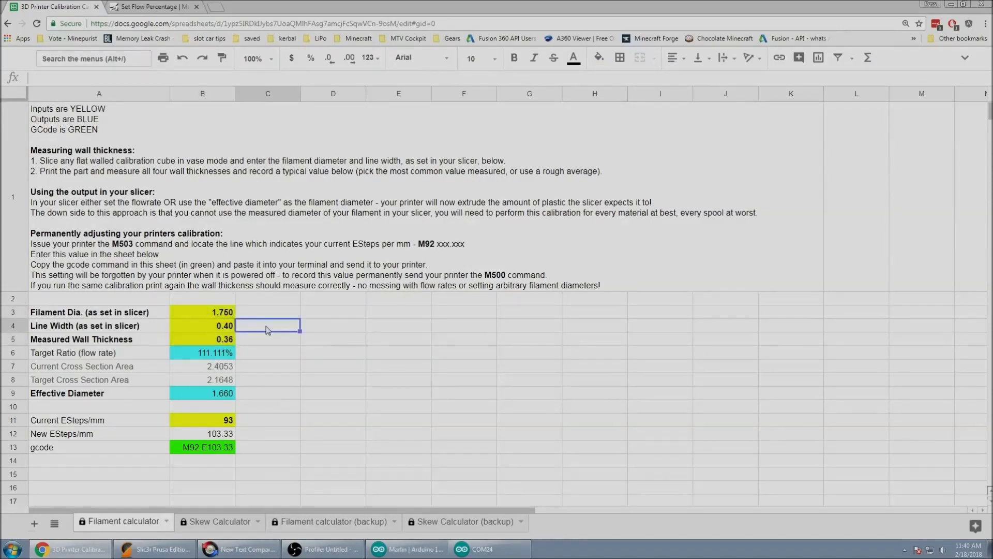
click(214, 315)
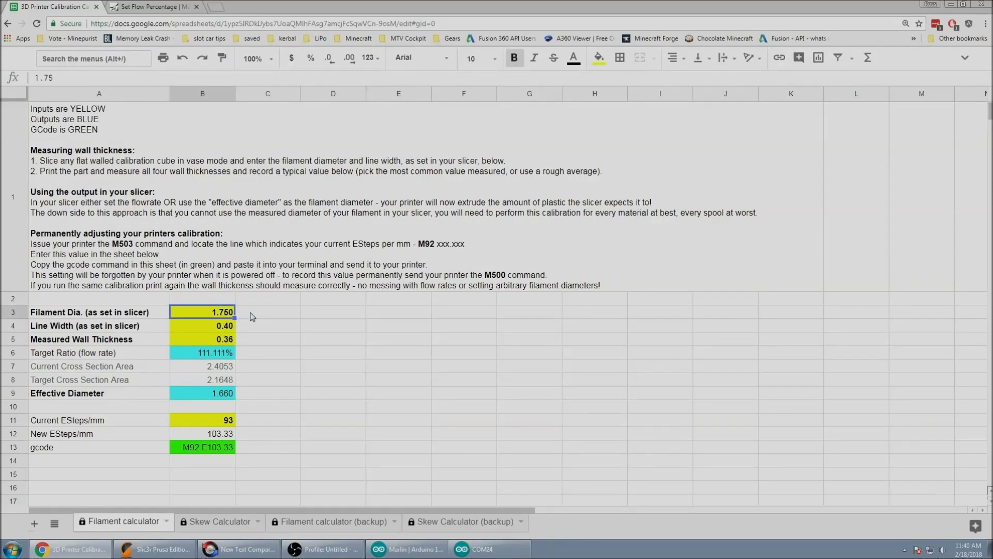
click(229, 326)
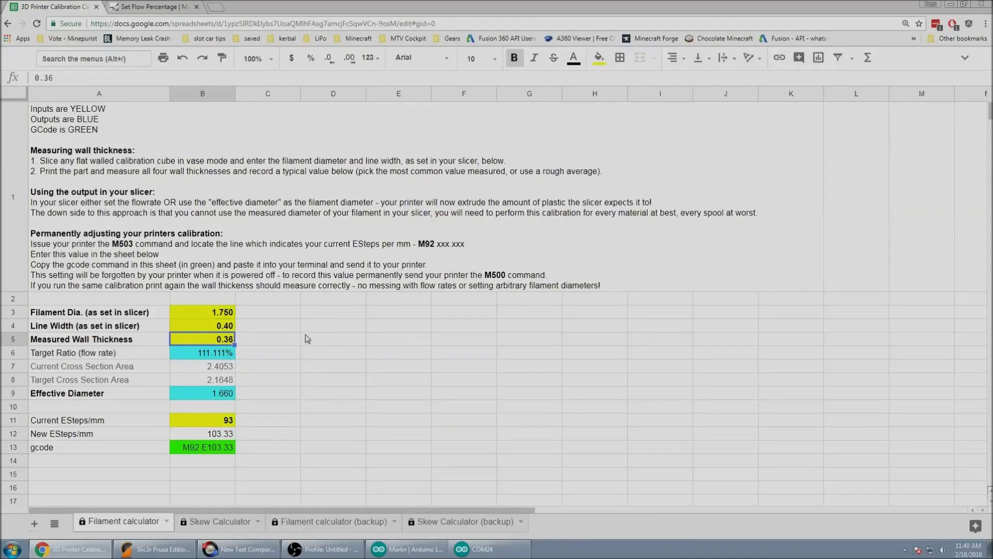
click(230, 328)
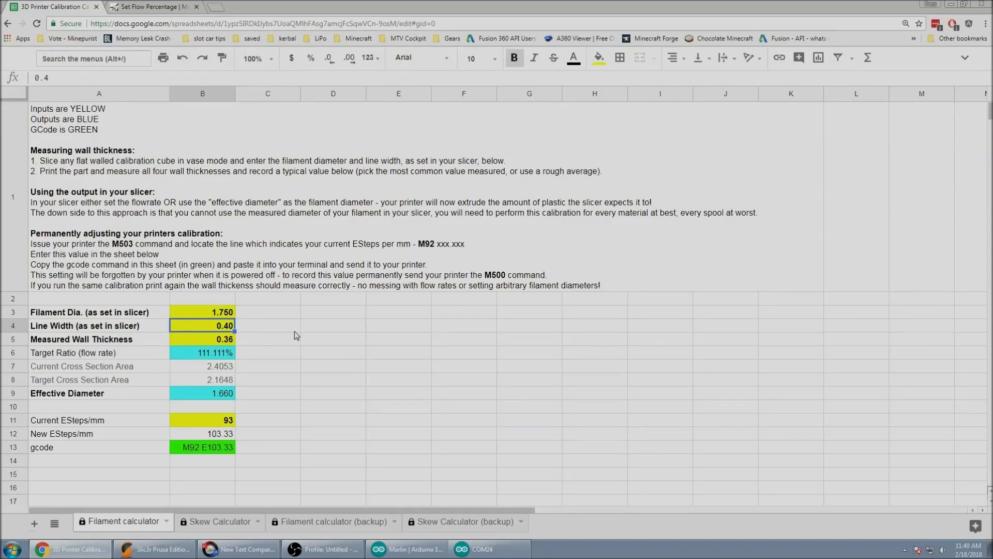
click(230, 343)
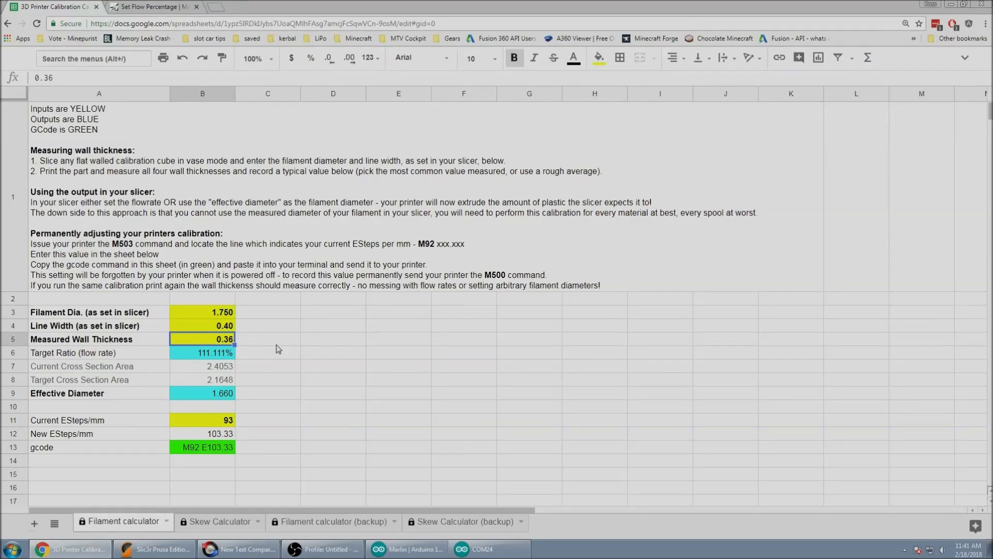
Check the target ratio and effective diameter formulas, then bring up the COM24 serial monitor
click(226, 356)
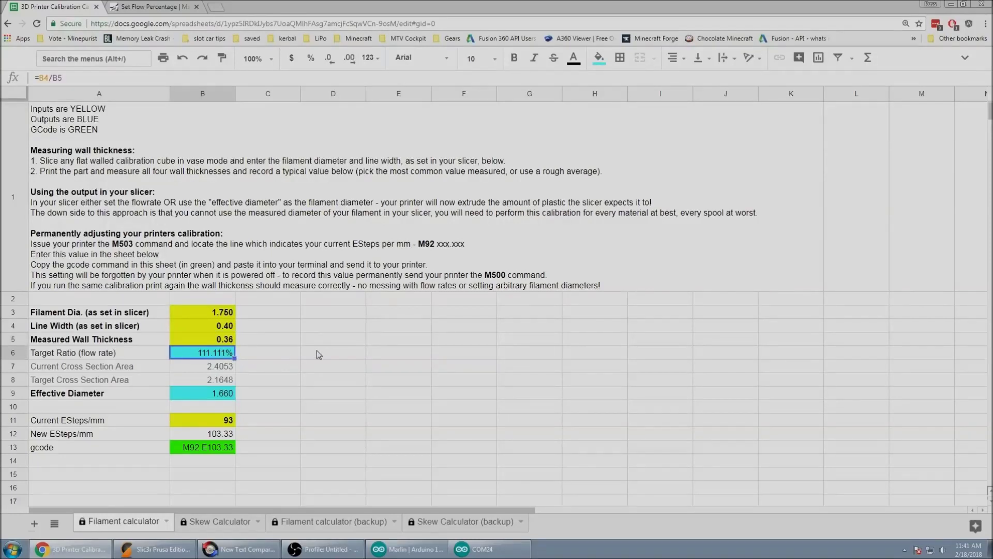
click(233, 392)
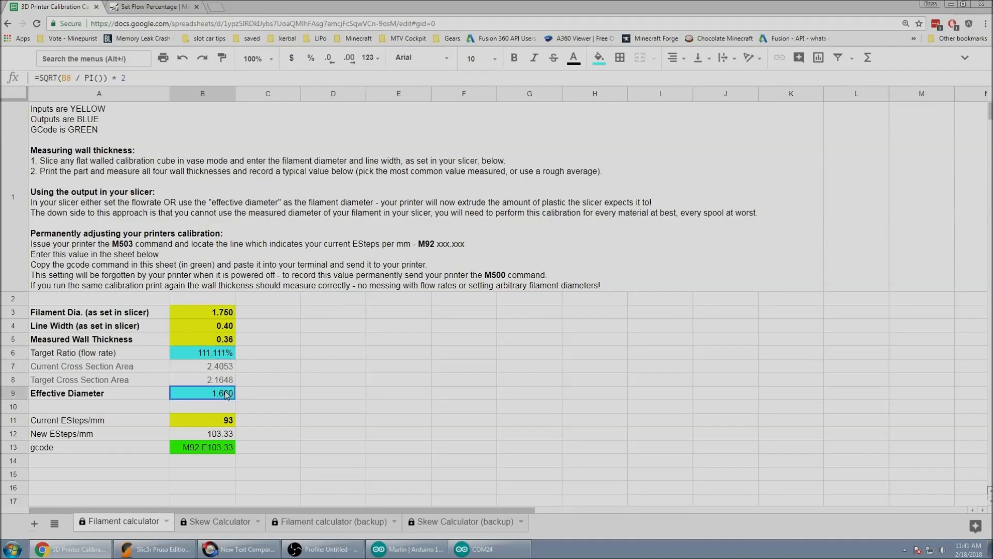
click(230, 338)
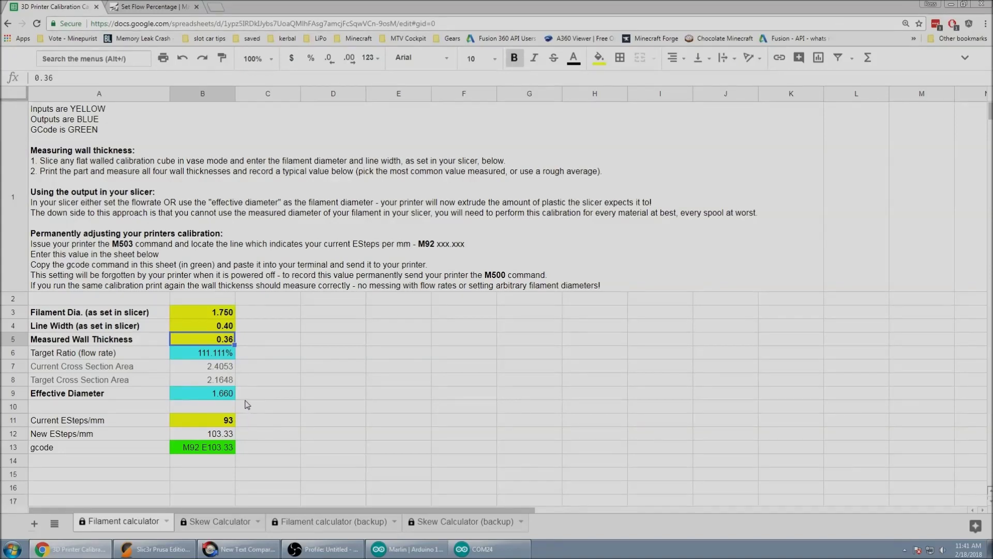
click(229, 314)
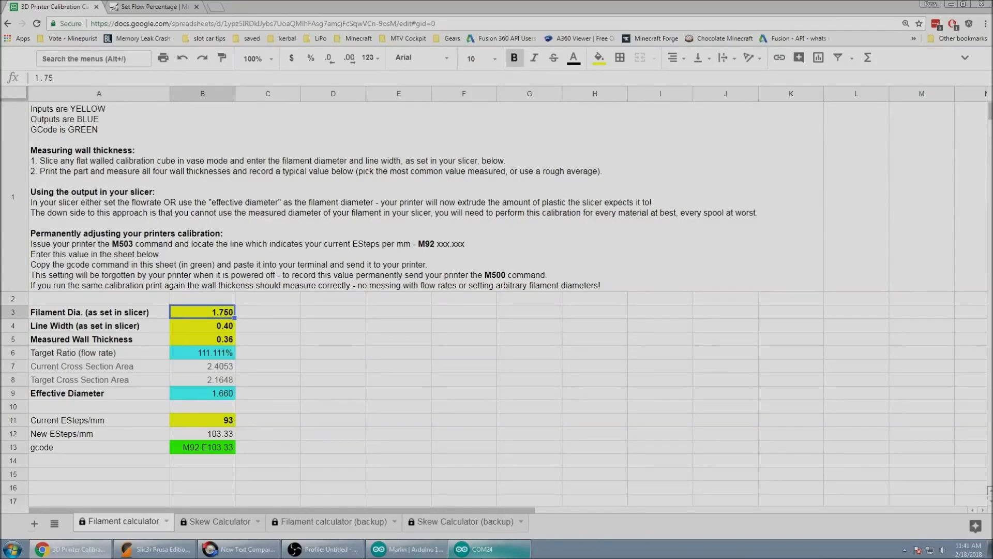
mouse_move(482, 557)
click(445, 526)
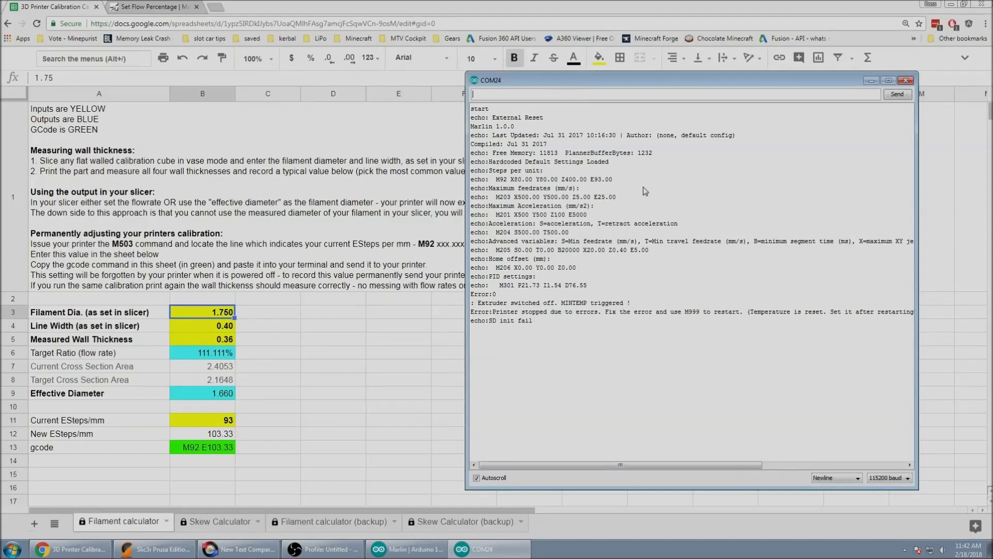
Inspect the printer log's MINTEMP error and the current E93.00 steps per unit
drag(561, 303, 621, 305)
click(621, 305)
drag(489, 171, 591, 179)
click(610, 179)
Copy M92 E103.33 from the sheet and send it to the printer over COM24
click(222, 425)
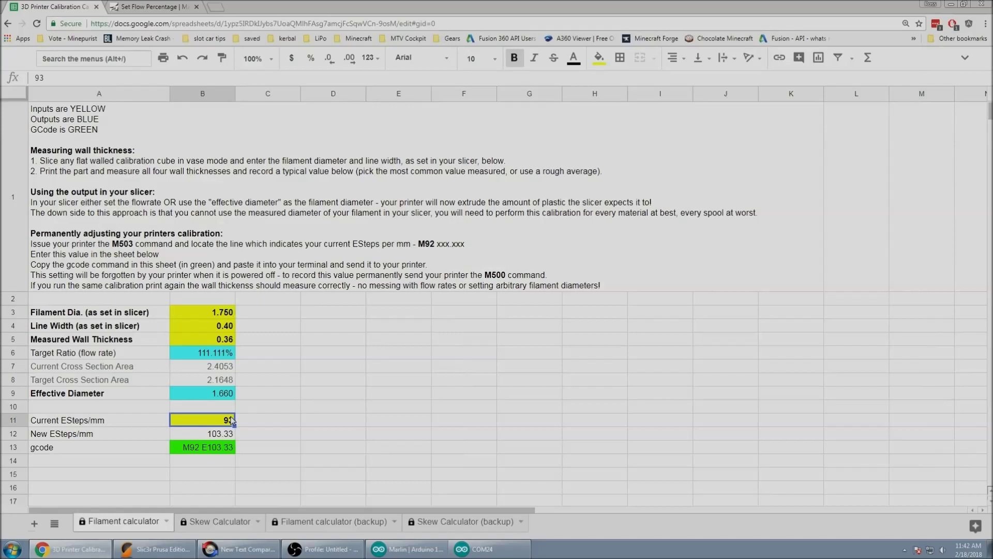
click(210, 448)
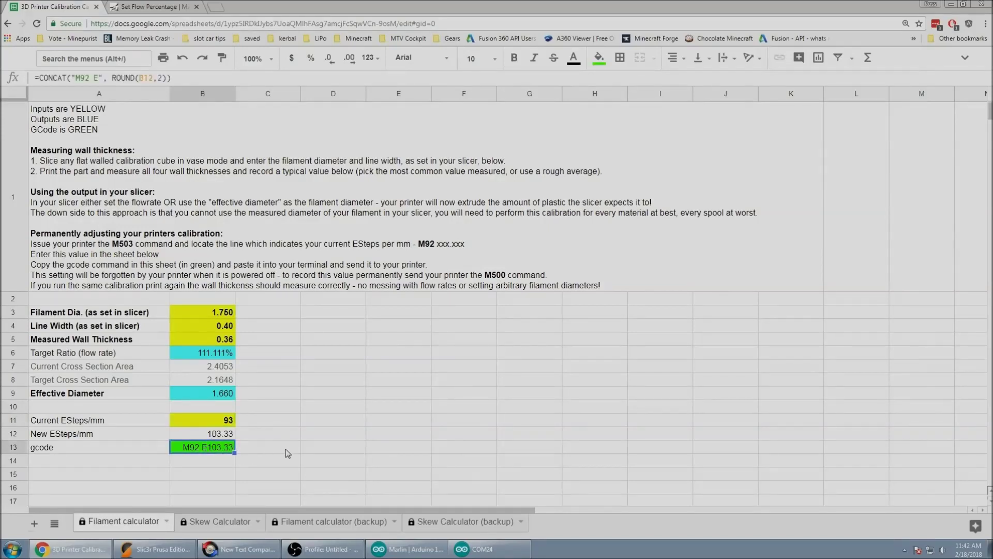
key(ctrl+c)
click(497, 549)
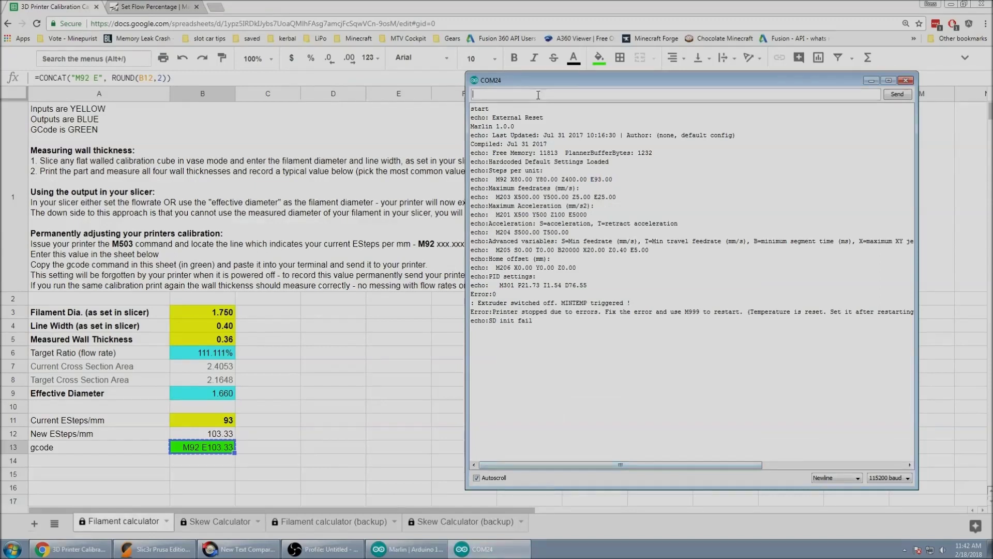
key(ctrl+v)
key(Return)
Send M503 and confirm the steps-per-unit line now reads E103.33
text(M503)
key(Return)
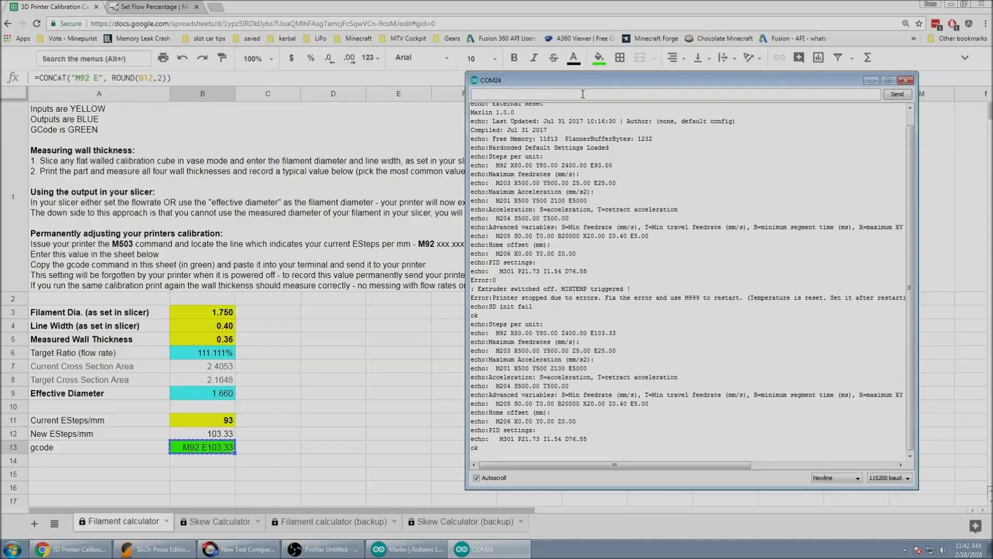
drag(496, 332, 616, 334)
click(615, 339)
Store the new E-steps permanently with M500
click(552, 96)
text(M500)
key(Return)
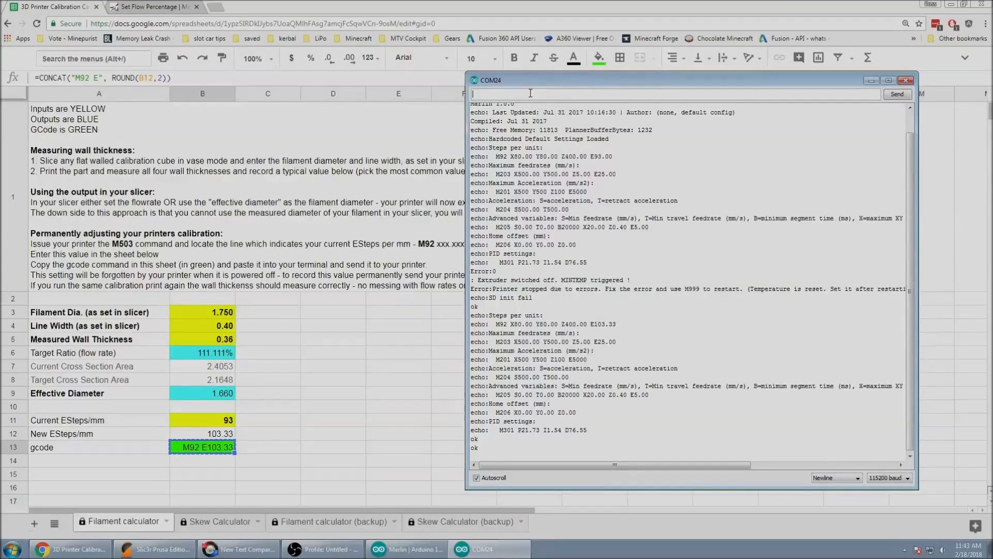
click(899, 478)
Keep the serial monitor at 115200 baud, reconnecting to the printer
click(882, 460)
click(899, 479)
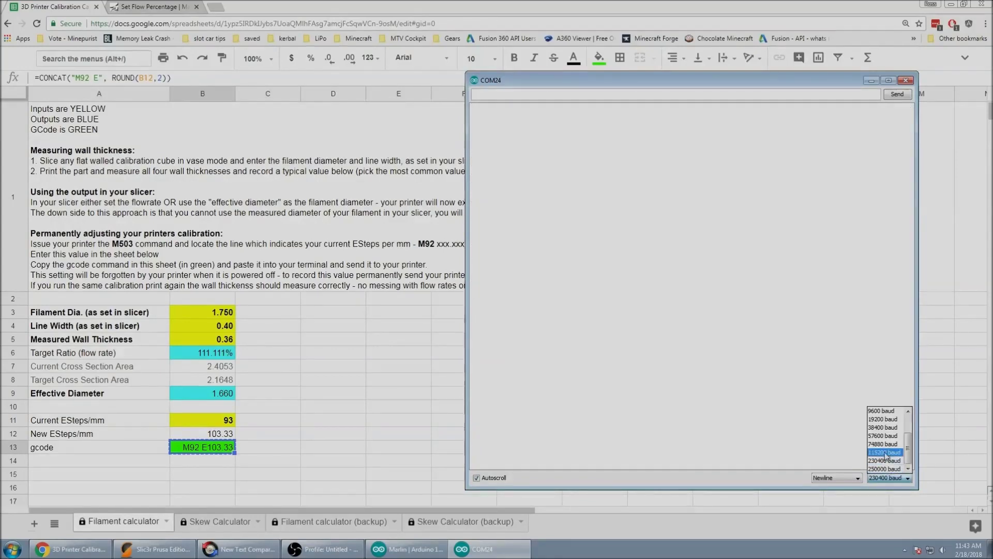
click(885, 453)
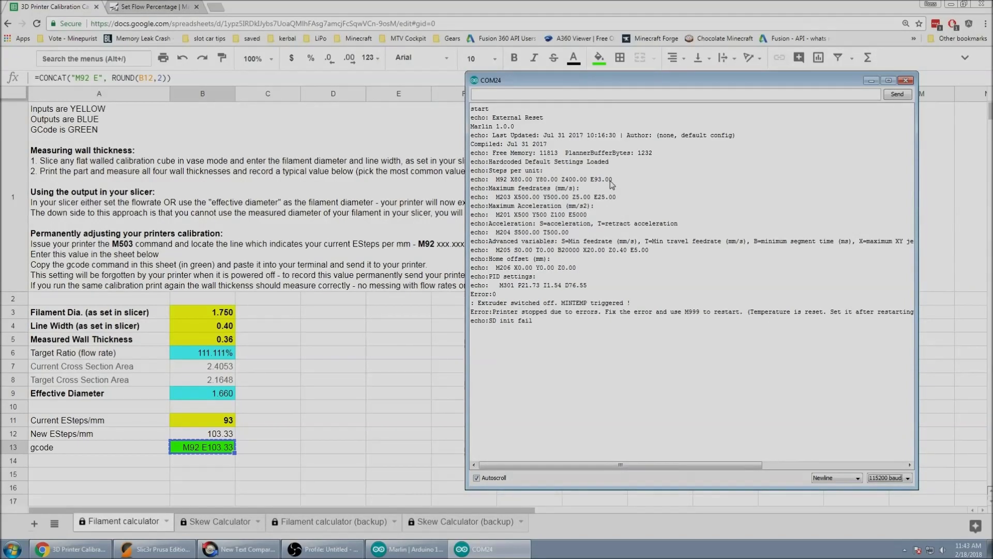
Check the current E93.00 value, then copy M92 E103.33 from sheet cell B13
drag(613, 180, 592, 180)
click(189, 447)
key(ctrl+c)
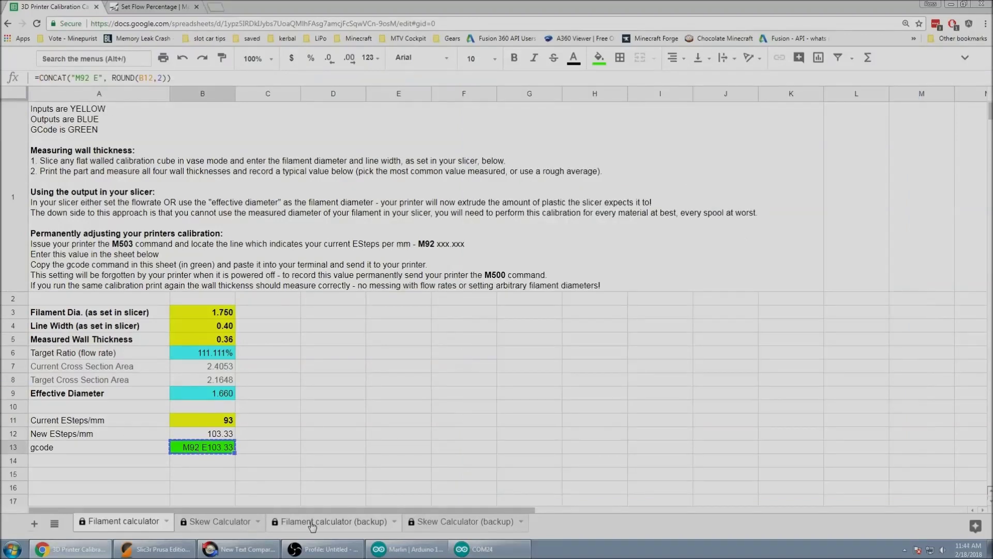
Insert M92 E103.33 as the first line of the Ender-2 printer's Start G-code
click(192, 553)
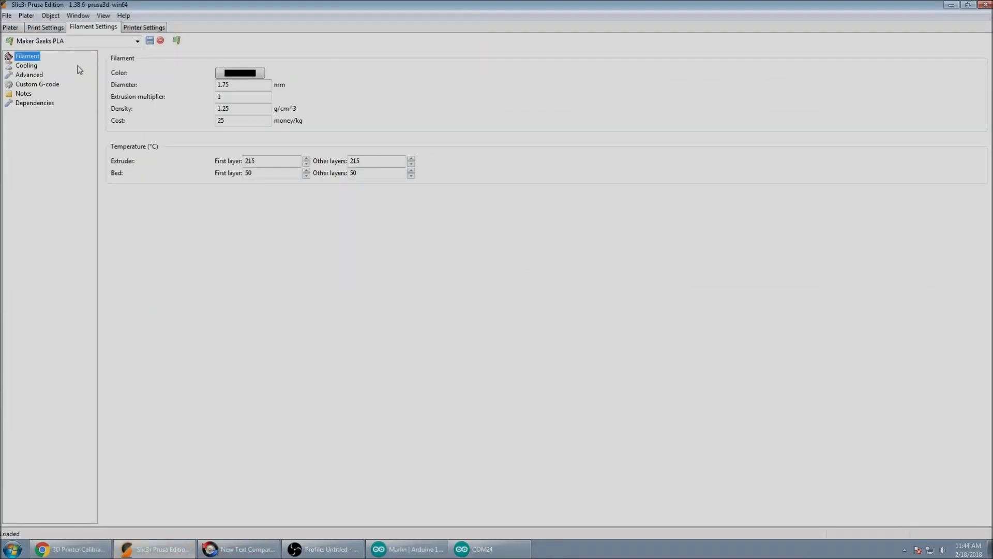
click(131, 29)
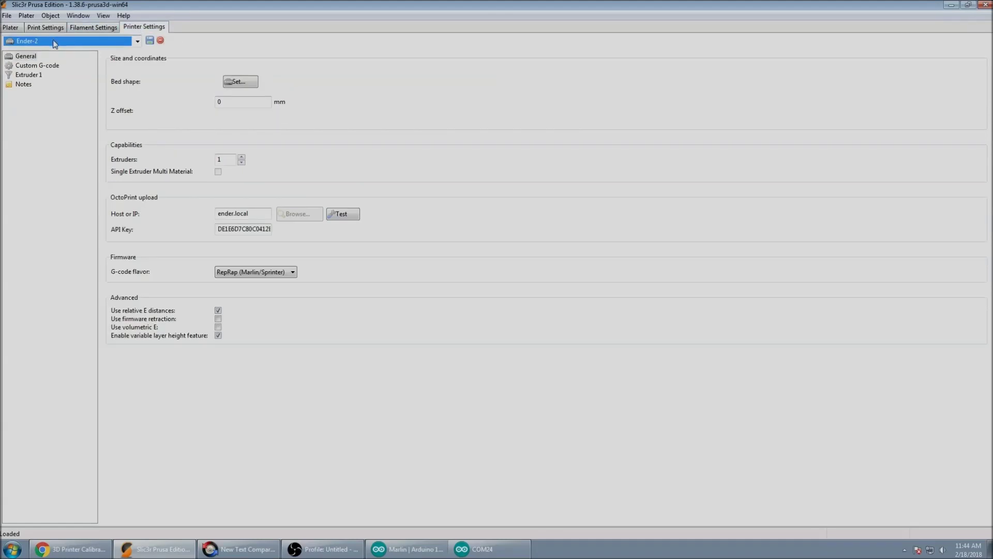
click(42, 66)
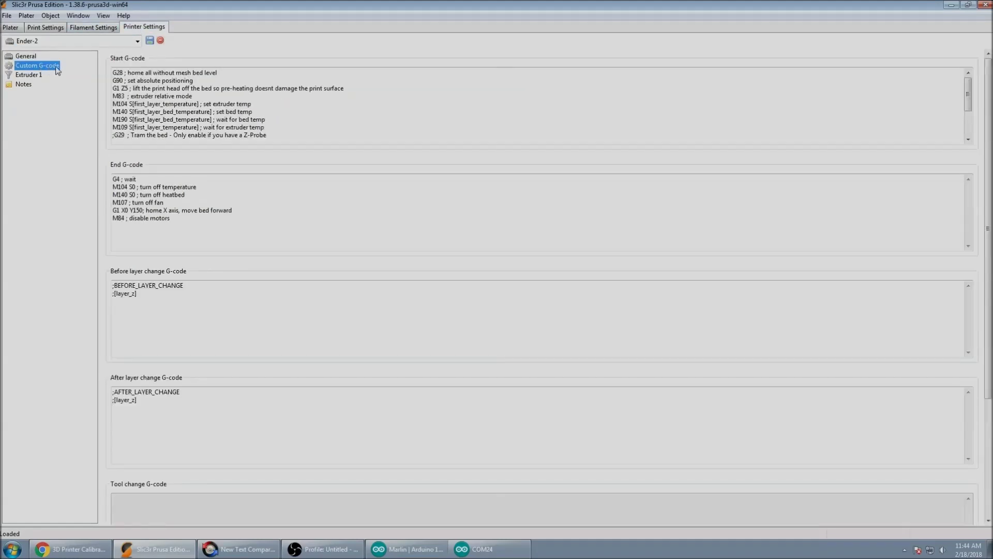
mouse_move(143, 85)
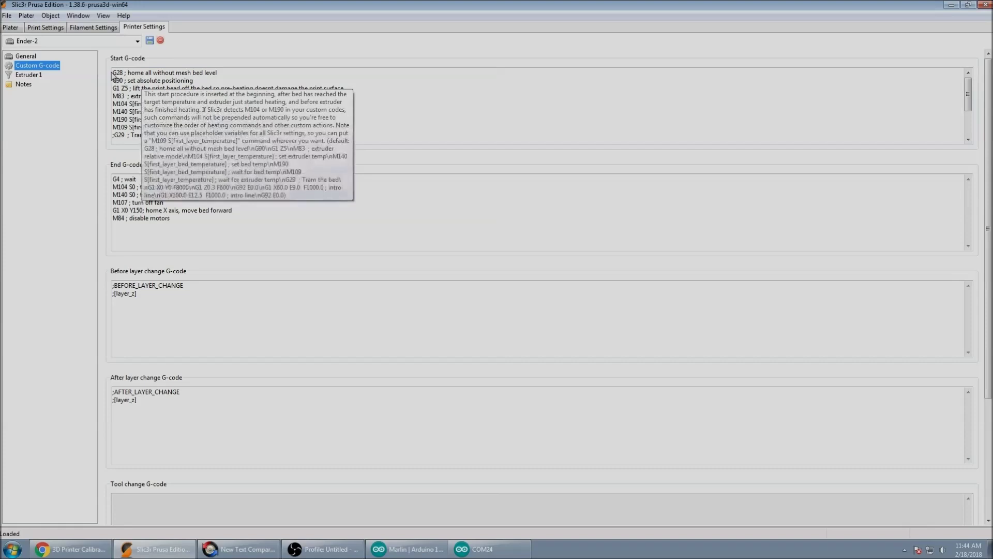
key(Return)
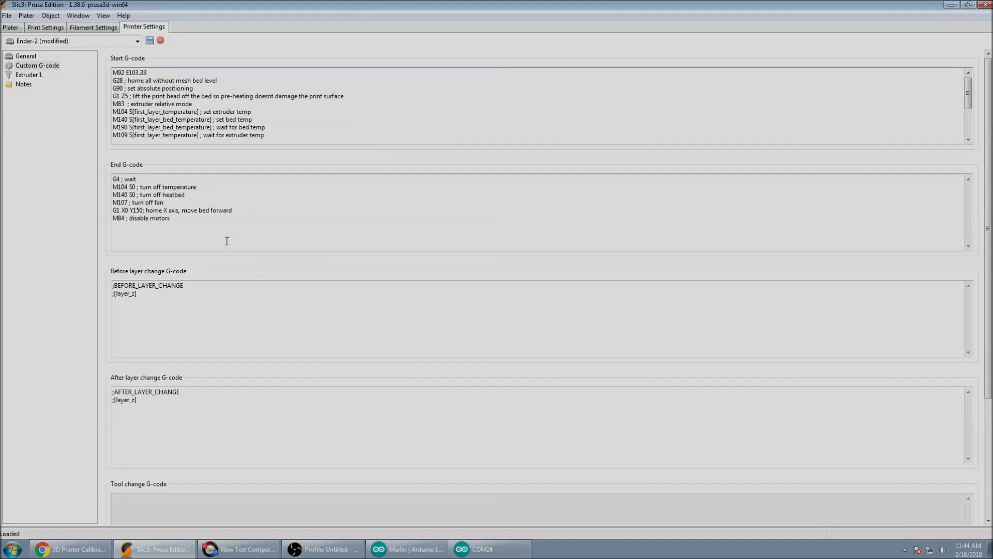
key(BackSpace)
key(BackSpace)
key(BackSpace)
key(BackSpace)
key(BackSpace)
key(BackSpace)
key(BackSpace)
key(BackSpace)
key(BackSpace)
key(BackSpace)
key(BackSpace)
key(ctrl+z)
click(120, 75)
drag(114, 81, 112, 72)
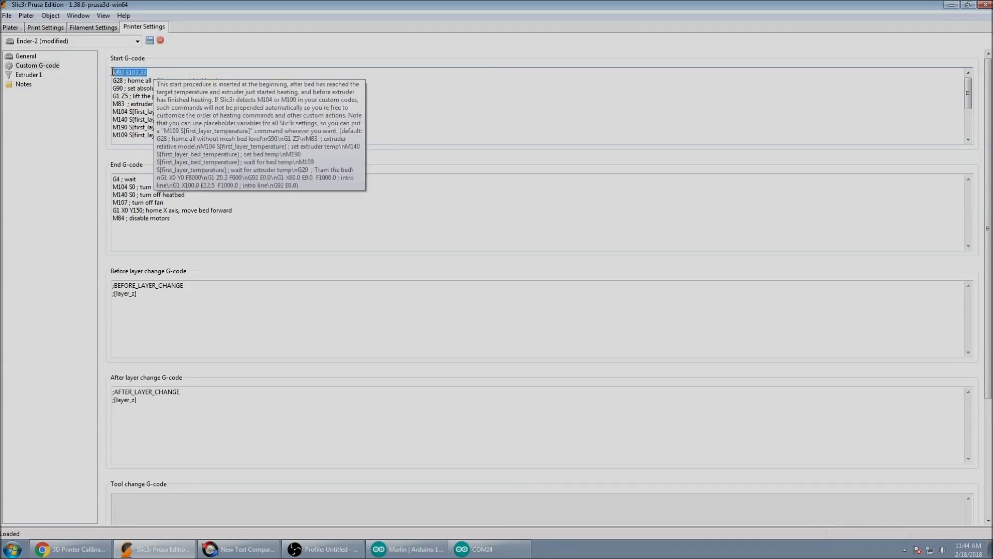
click(93, 27)
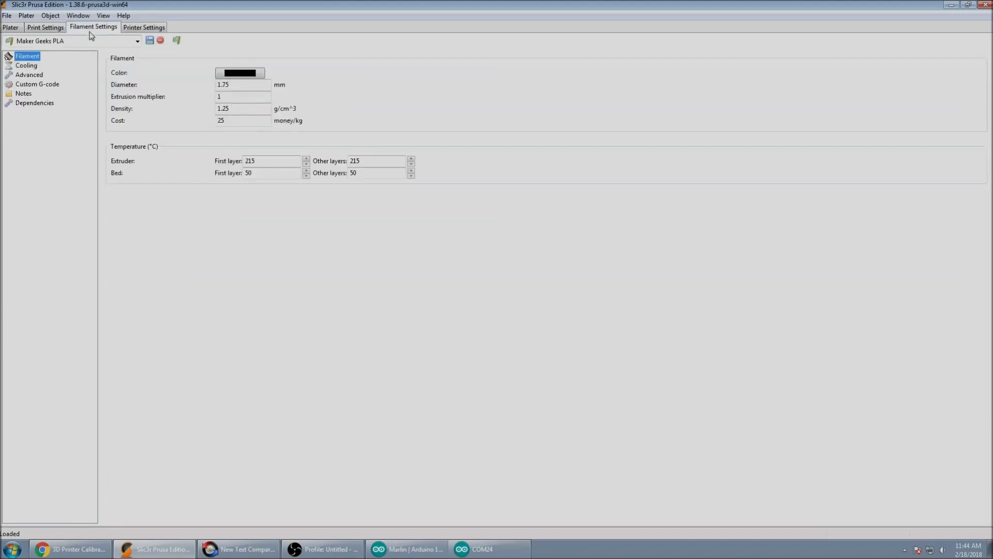
Paste M92 E103.33 as the first line of the Maker Geeks PLA Start G-code
click(35, 84)
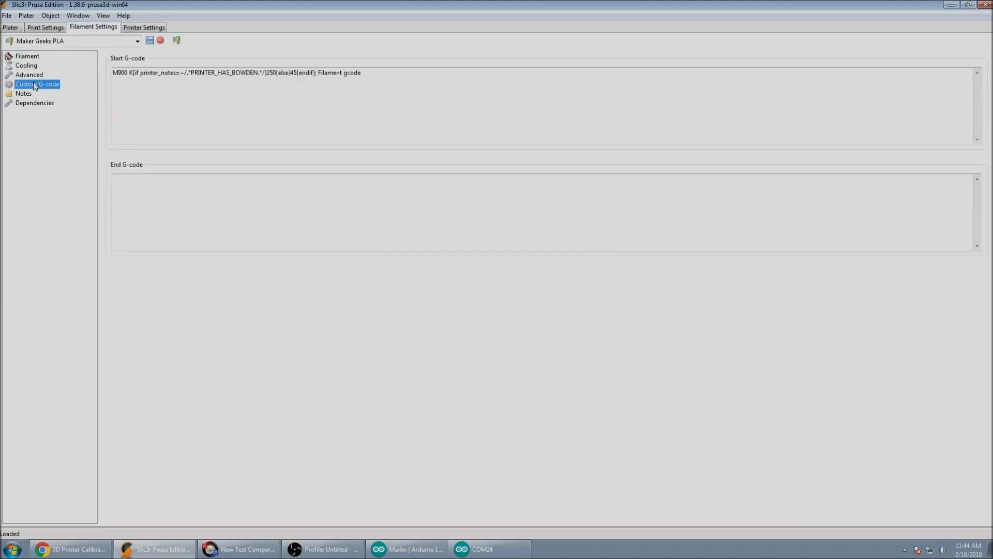
click(114, 74)
key(ctrl+v)
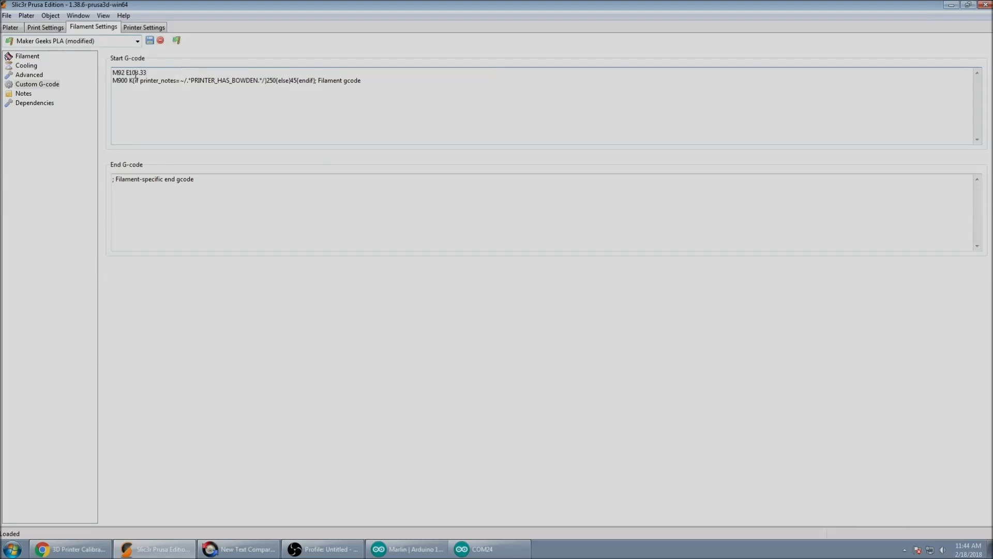
drag(113, 72, 148, 73)
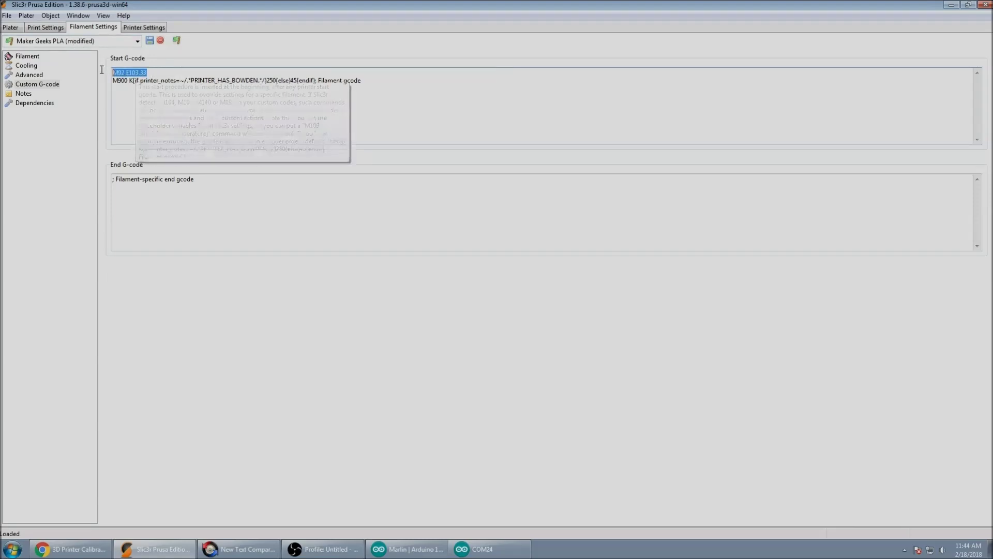
click(148, 72)
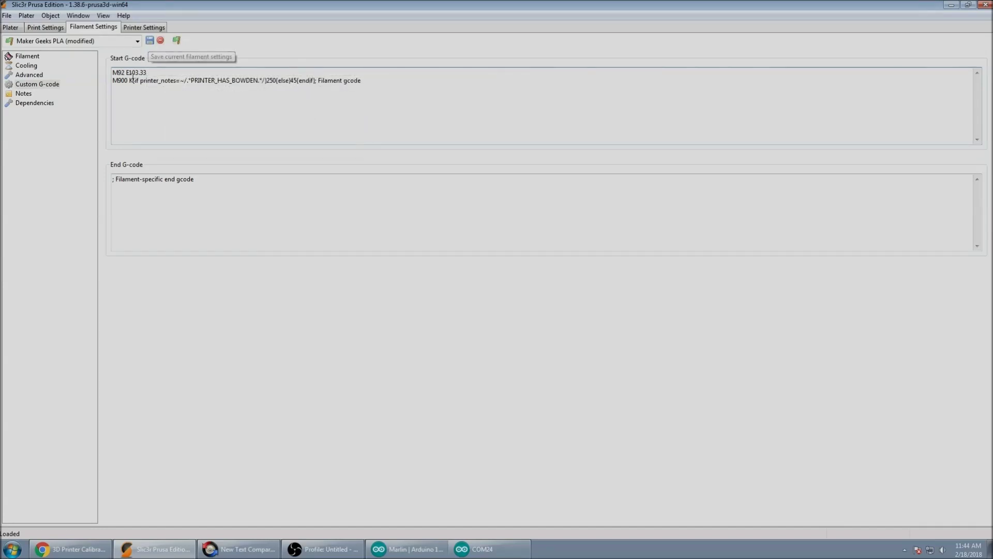
Verify M92 E103.33 sits on its own line above the M900 line
drag(113, 80, 174, 80)
click(382, 73)
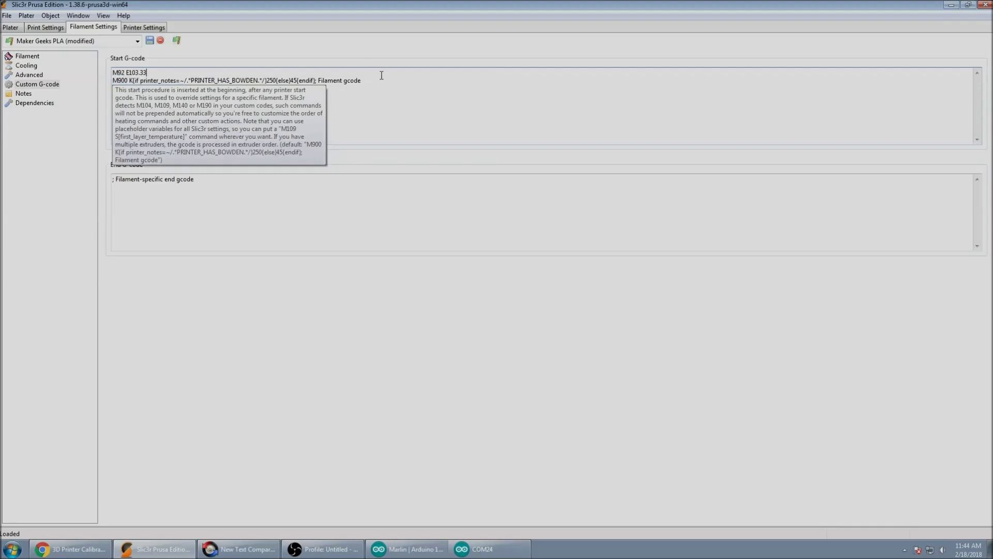
drag(381, 73, 366, 78)
click(366, 82)
click(350, 74)
click(378, 95)
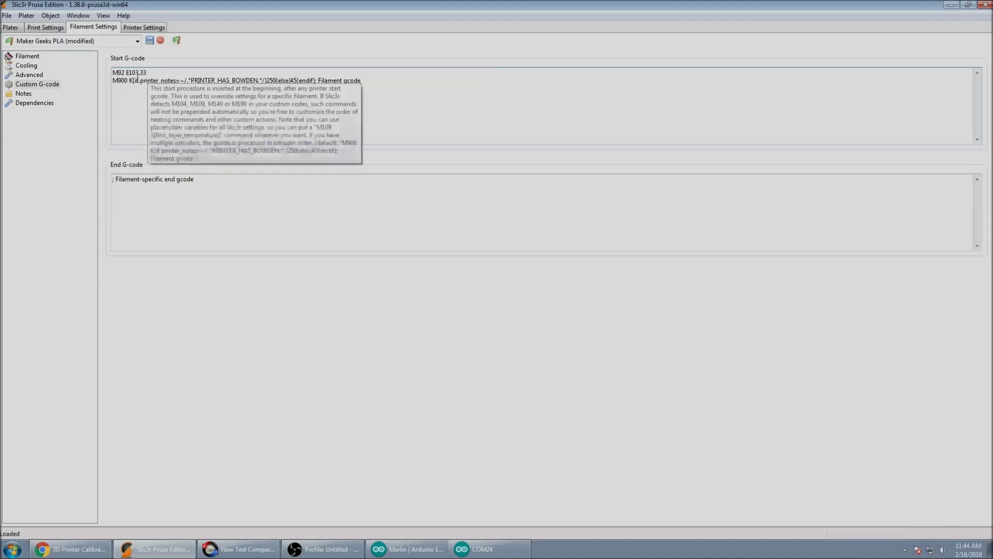
drag(147, 73, 110, 74)
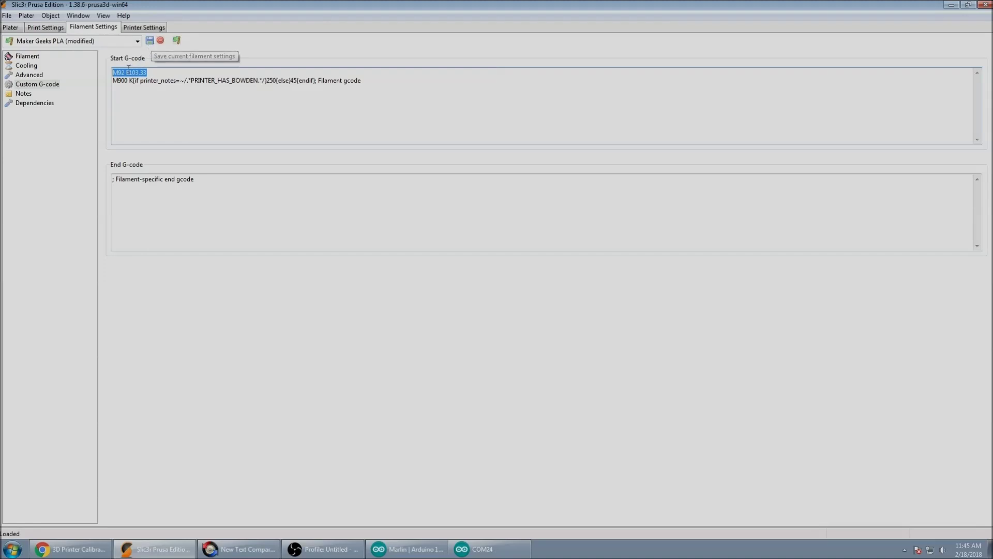
click(150, 74)
drag(151, 74, 114, 73)
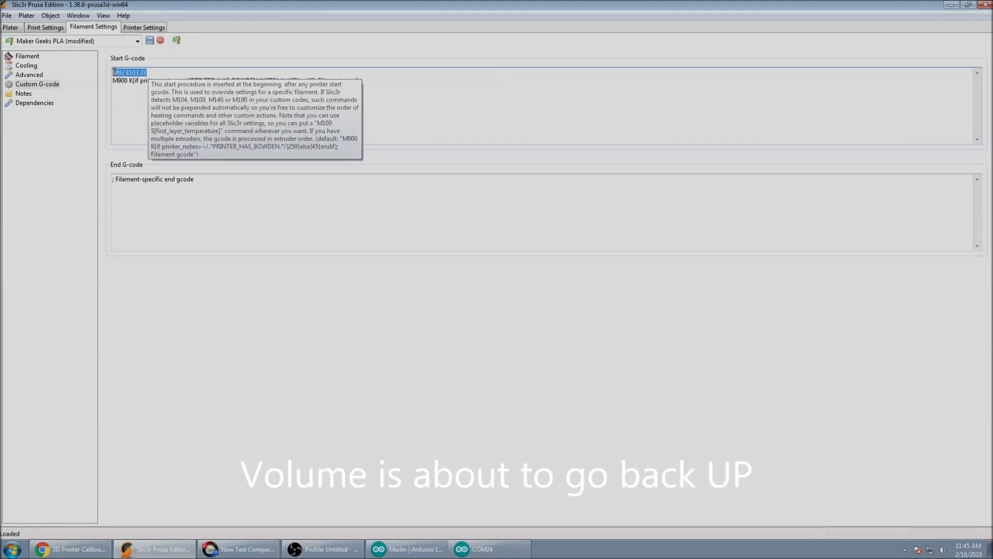
click(155, 72)
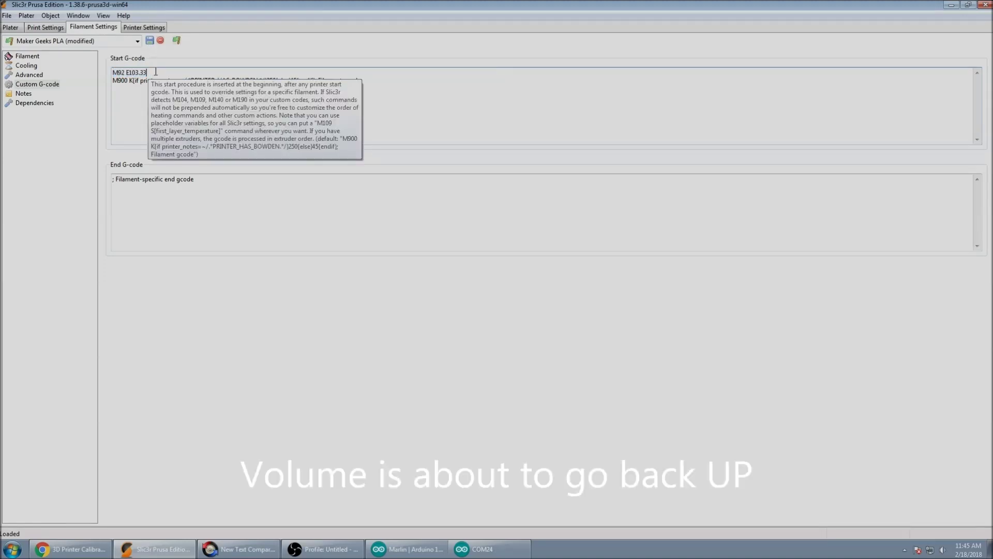